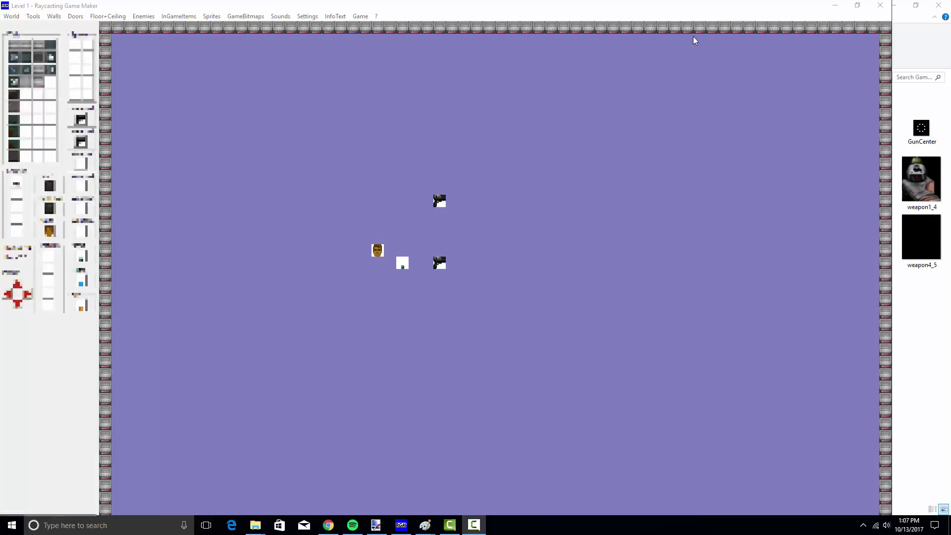
- Delete the five weapon1 images from the New folder inside GameBitmaps
{"action": "left_click", "coordinate": [835, 5]}
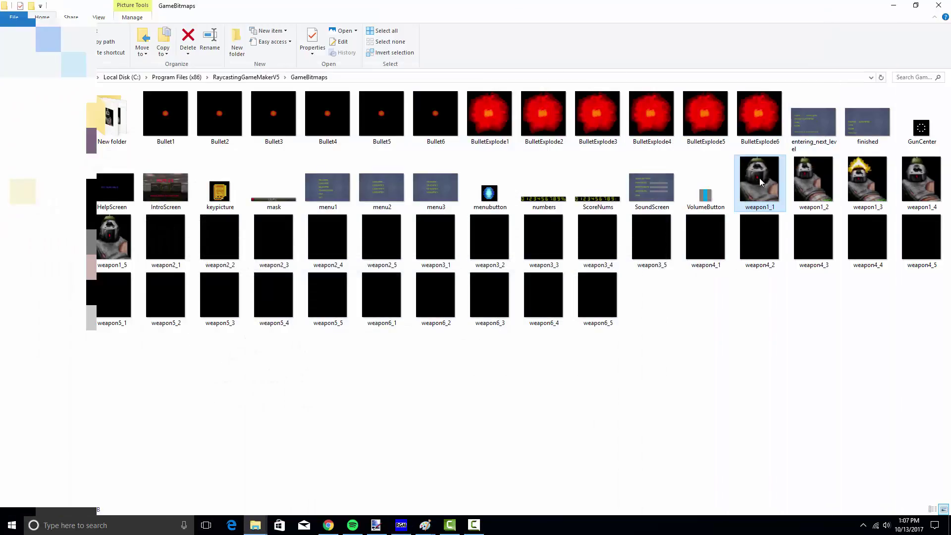
{"action": "mouse_move", "coordinate": [761, 186]}
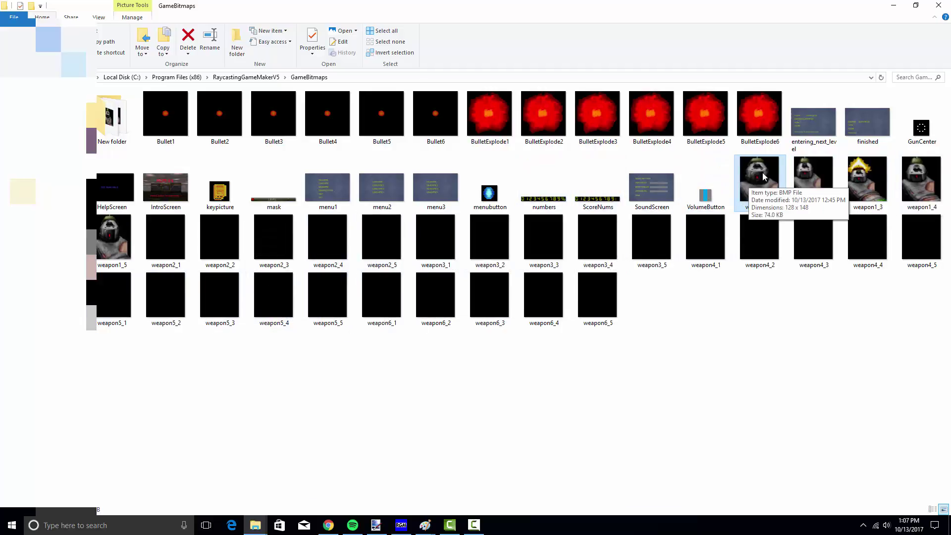
{"action": "double_click", "coordinate": [110, 119]}
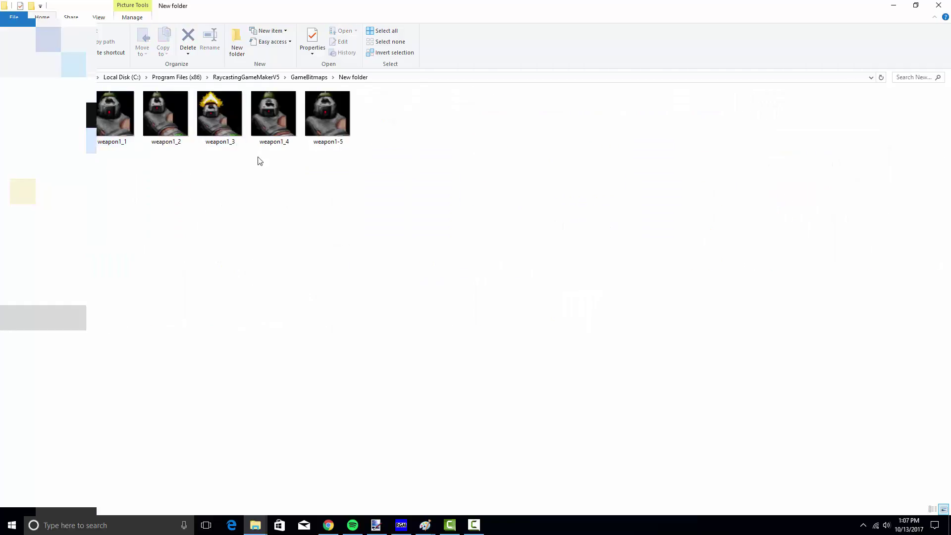
{"action": "left_click_drag", "start_coordinate": [443, 173], "coordinate": [87, 78]}
{"action": "key", "text": "Delete"}
{"action": "key", "text": "Return"}
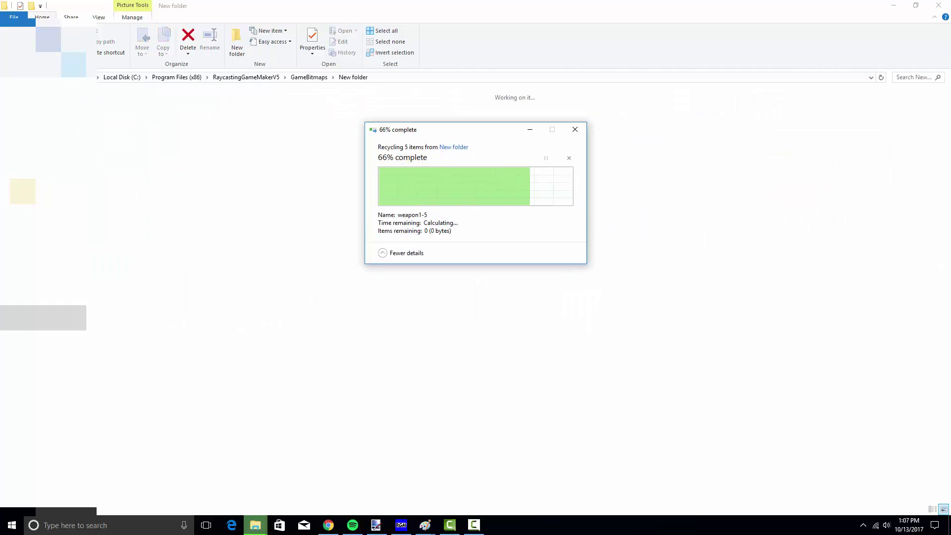
- Return to the GameBitmaps folder and select the weapon1_1 image
{"action": "key", "text": "alt+Up"}
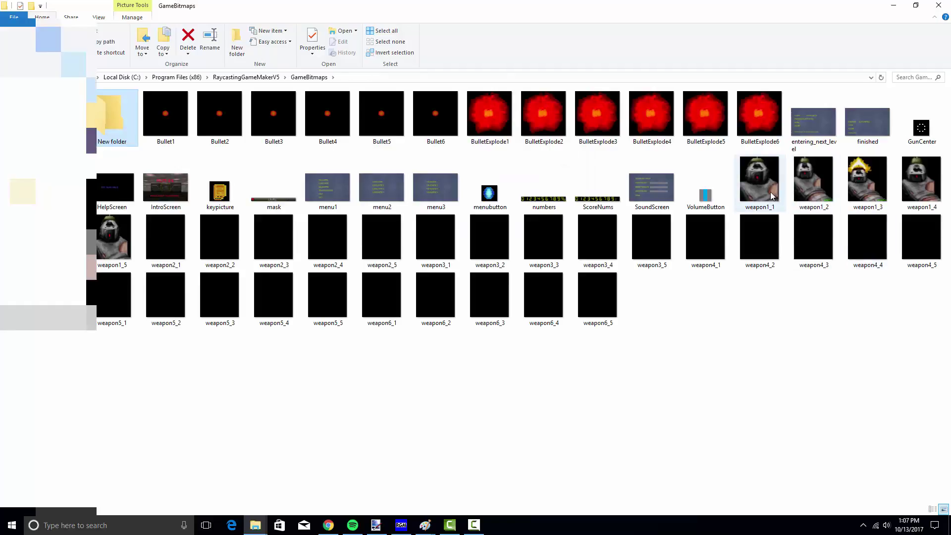
{"action": "left_click", "coordinate": [770, 192]}
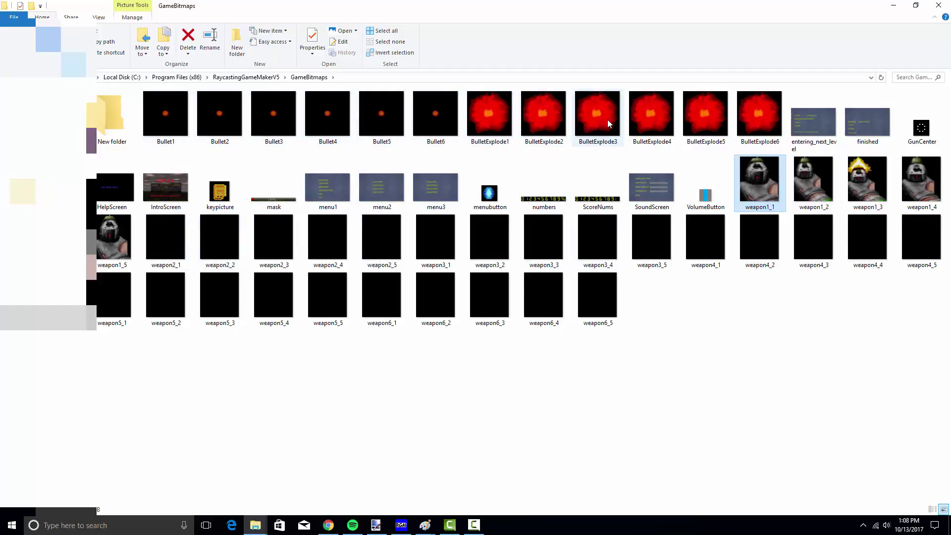
{"action": "mouse_move", "coordinate": [707, 131]}
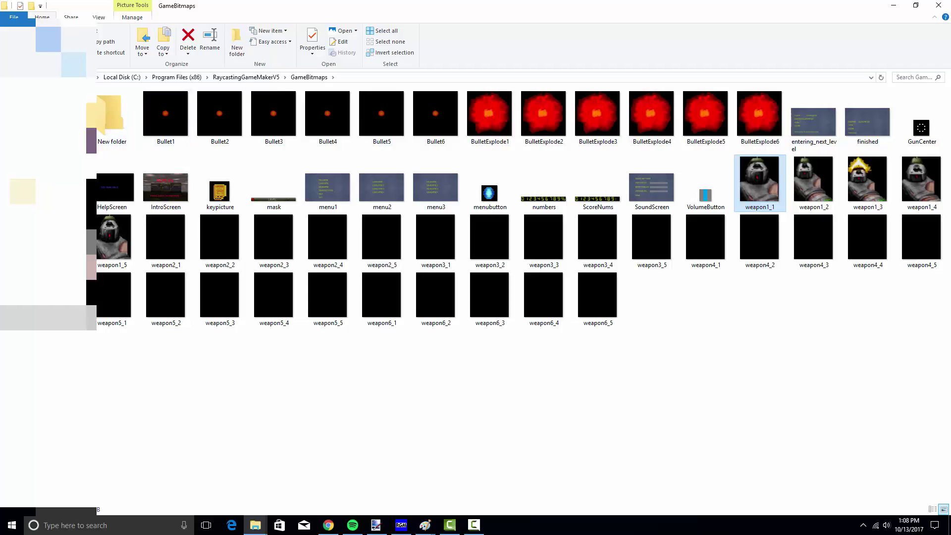
- Go up to the RaycastingGameMakerV5 folder and launch the RGM_ColorAdjust tool
{"action": "left_click", "coordinate": [246, 77]}
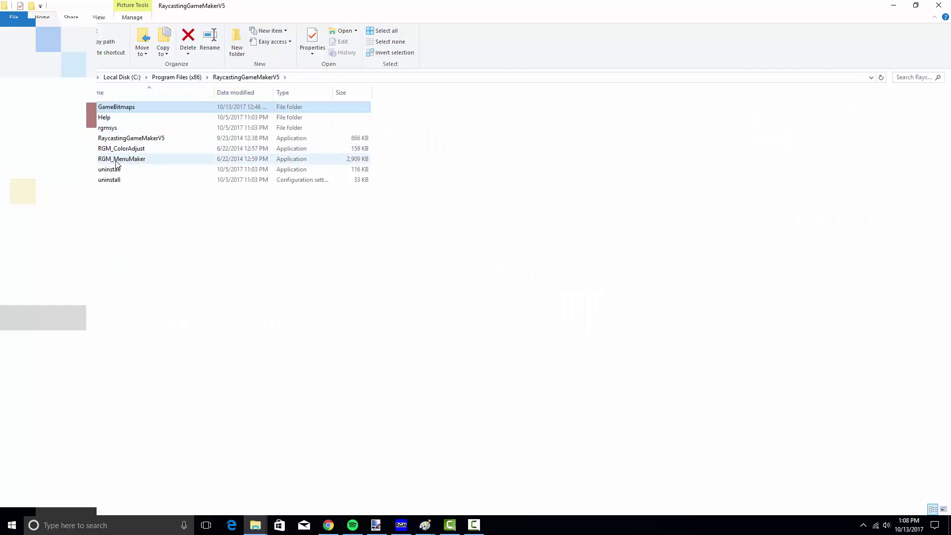
{"action": "left_click", "coordinate": [118, 161]}
{"action": "left_click", "coordinate": [136, 150]}
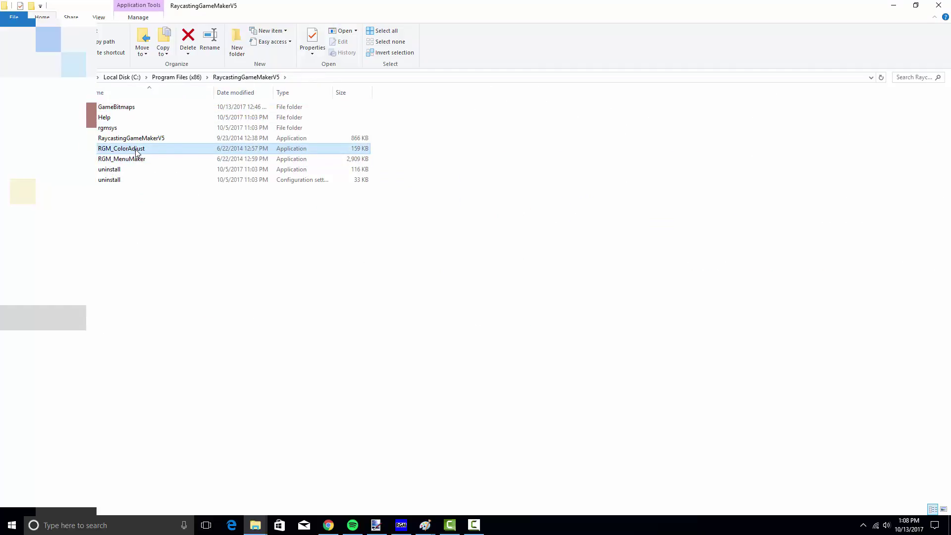
{"action": "double_click", "coordinate": [172, 149]}
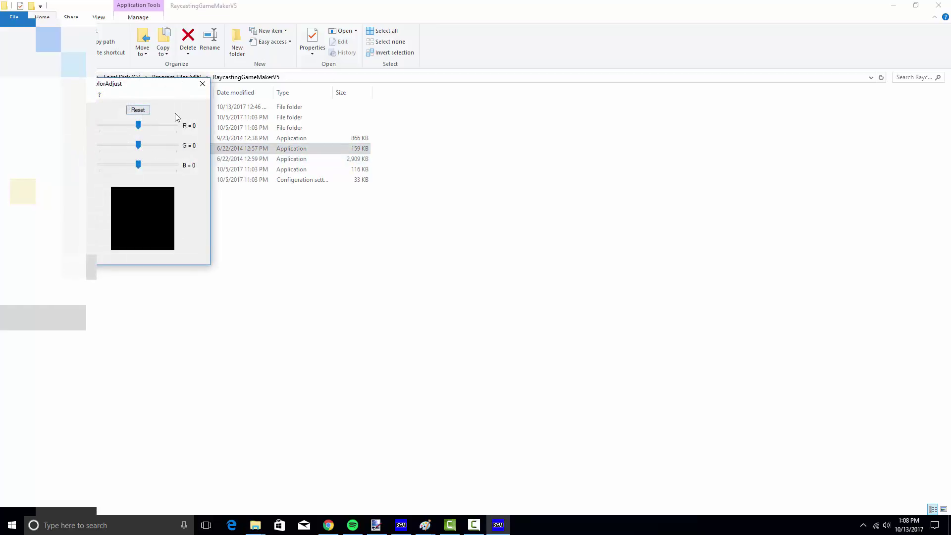
- Close the color adjust tool and relaunch RaycastingGameMakerV5.exe
{"action": "left_click", "coordinate": [203, 84]}
{"action": "left_click", "coordinate": [144, 139]}
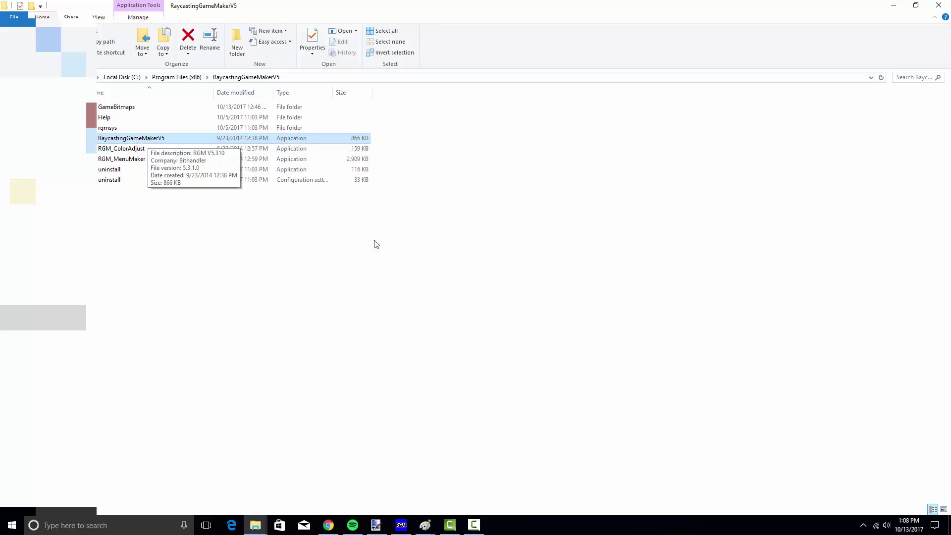
{"action": "double_click", "coordinate": [131, 138]}
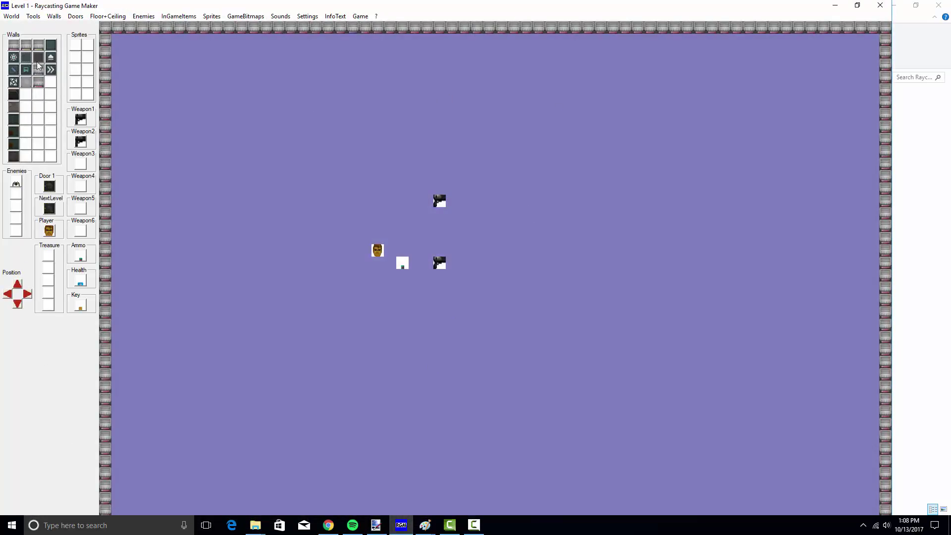
- Paint nine wall blocks across the upper left, then review the Enemy Animations overview
{"action": "left_click_drag", "start_coordinate": [117, 89], "coordinate": [218, 90]}
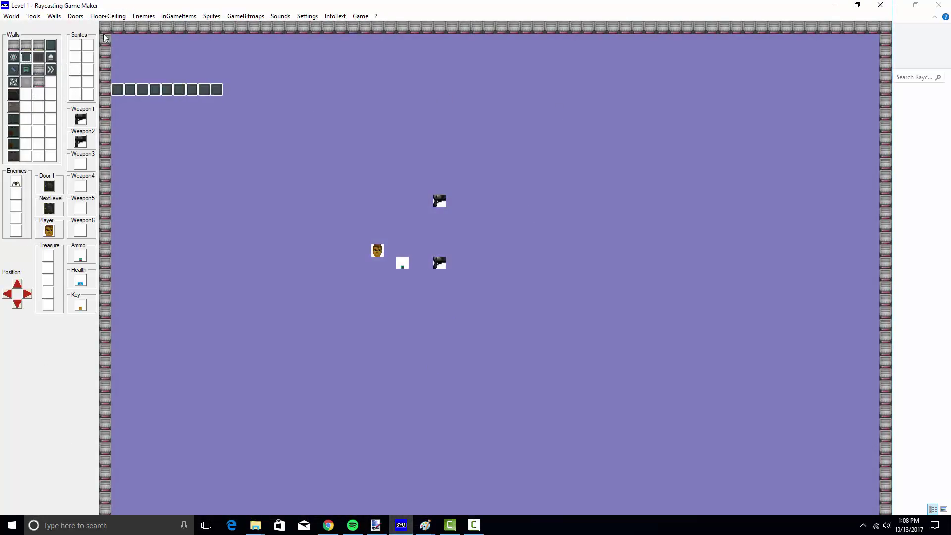
{"action": "left_click", "coordinate": [149, 16]}
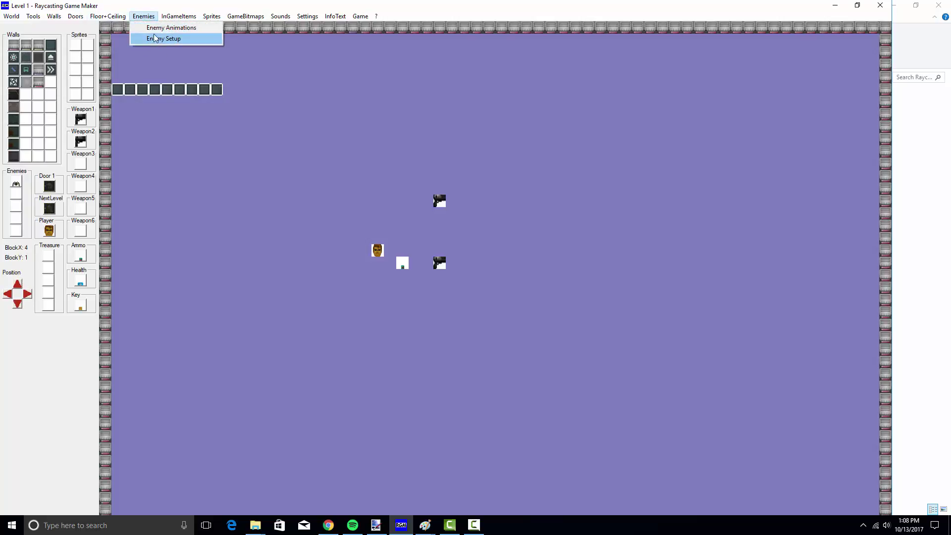
{"action": "left_click", "coordinate": [159, 28]}
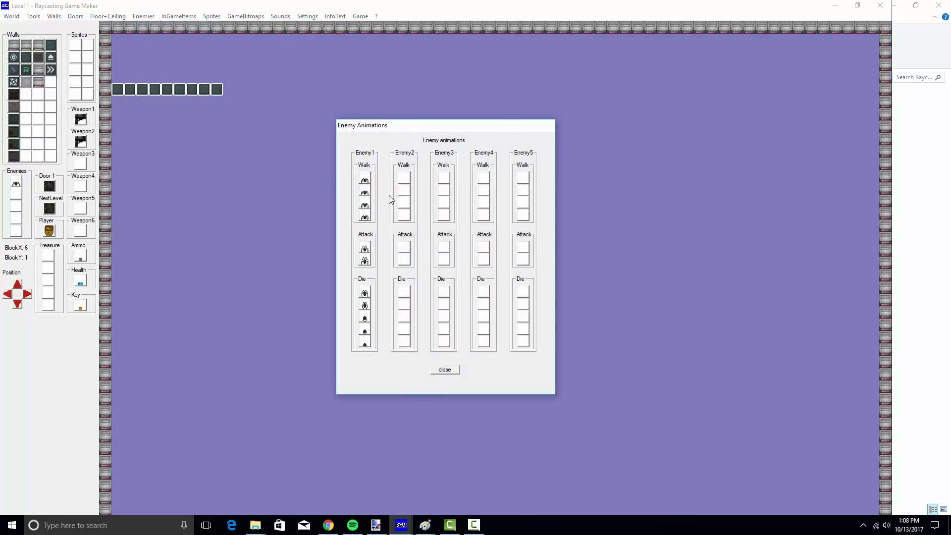
{"action": "left_click", "coordinate": [444, 374]}
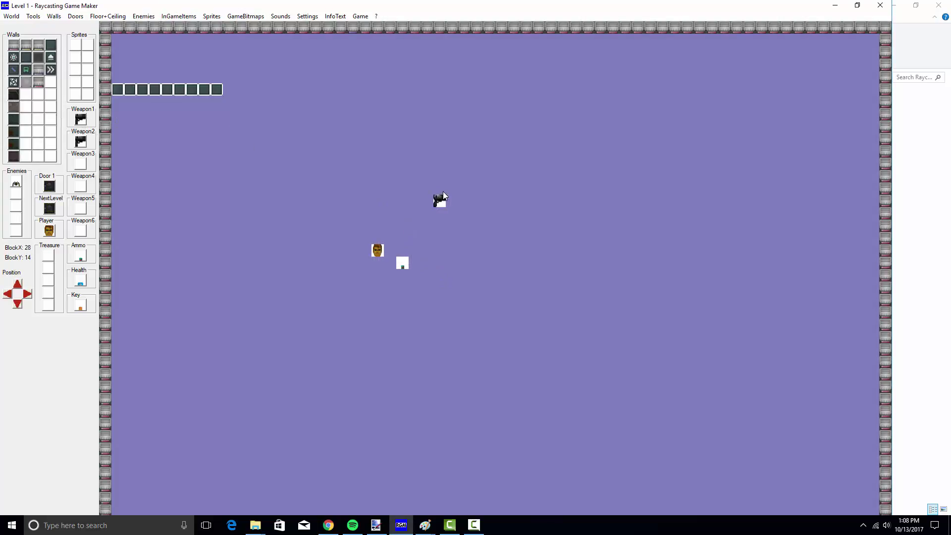
- Place two health items, three ammo items and three enemies on the map
{"action": "left_click", "coordinate": [81, 120]}
{"action": "left_click", "coordinate": [80, 280]}
{"action": "left_click", "coordinate": [328, 325]}
{"action": "left_click", "coordinate": [254, 301]}
{"action": "left_click", "coordinate": [80, 256]}
{"action": "left_click", "coordinate": [229, 189]}
{"action": "left_click", "coordinate": [291, 189]}
{"action": "left_click", "coordinate": [290, 238]}
{"action": "left_click", "coordinate": [16, 185]}
{"action": "left_click", "coordinate": [452, 300]}
{"action": "left_click", "coordinate": [514, 300]}
{"action": "left_click", "coordinate": [563, 276]}
- Wall off the corridor's right end and bottom, with a next-level exit in its right wall
{"action": "left_click", "coordinate": [26, 69]}
{"action": "mouse_move", "coordinate": [216, 101]}
{"action": "left_mouse_down"}
{"action": "mouse_move", "coordinate": [213, 127]}
{"action": "mouse_move", "coordinate": [118, 126]}
{"action": "left_mouse_up"}
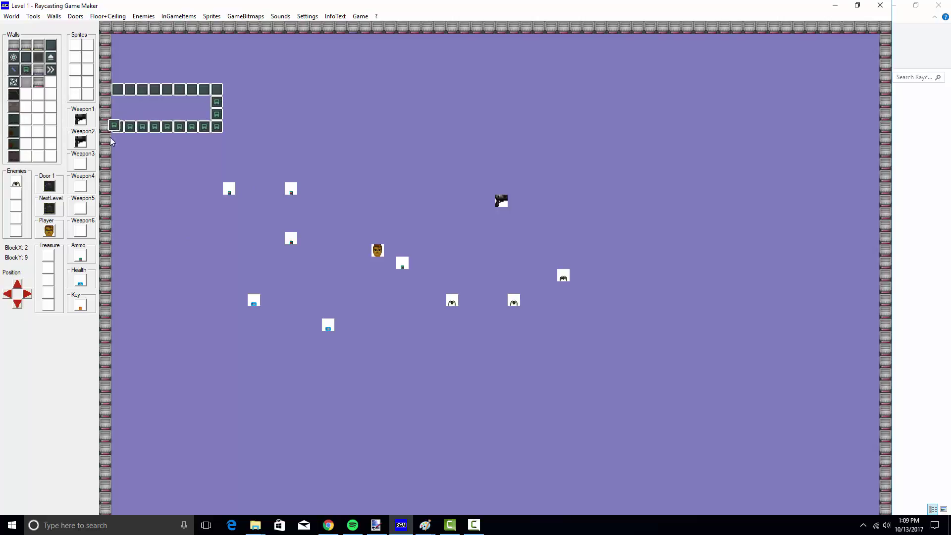
{"action": "left_click", "coordinate": [51, 210]}
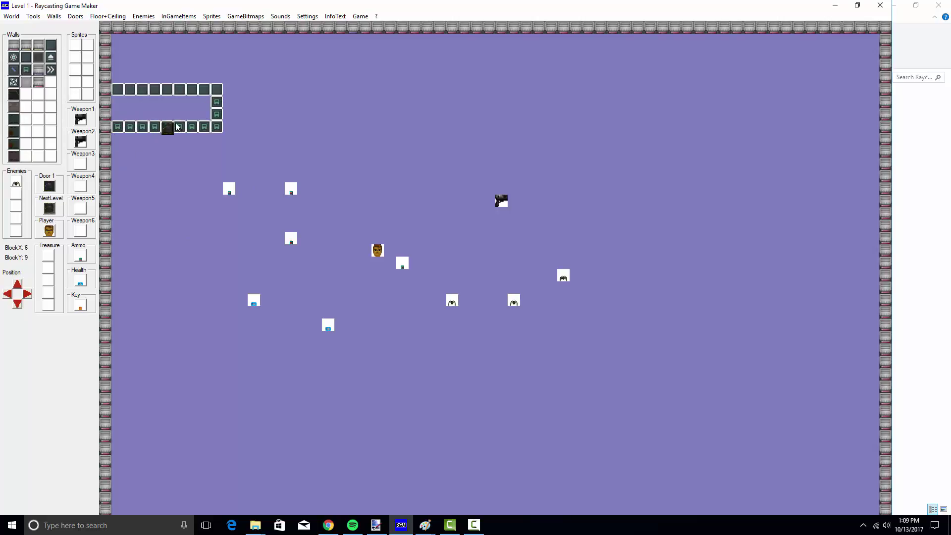
{"action": "left_click", "coordinate": [217, 114]}
- Add a top-centre door flanked by stone walls forming a U-shaped room, and place two keys
{"action": "left_click", "coordinate": [49, 186]}
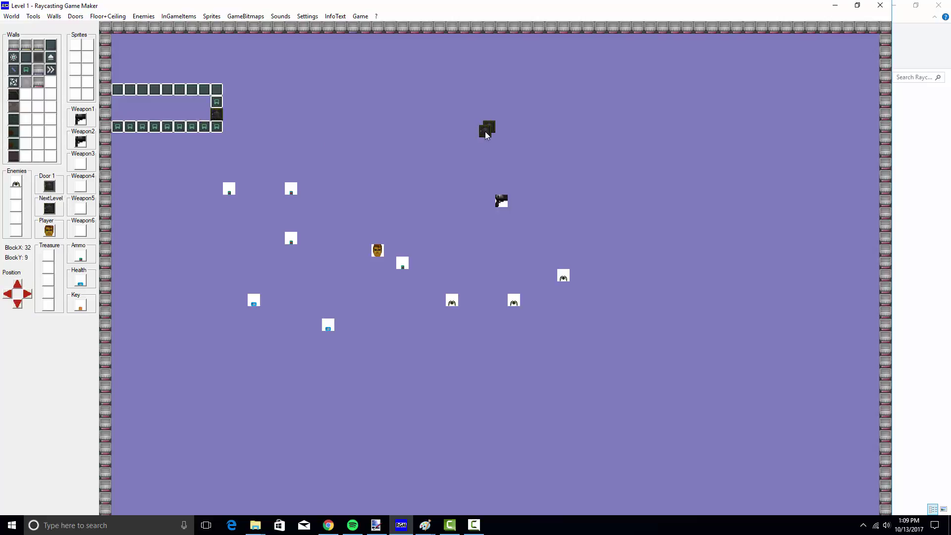
{"action": "left_click", "coordinate": [485, 130]}
{"action": "left_click", "coordinate": [14, 107]}
{"action": "mouse_move", "coordinate": [478, 127]}
{"action": "left_mouse_down"}
{"action": "mouse_move", "coordinate": [439, 54]}
{"action": "mouse_move", "coordinate": [446, 39]}
{"action": "left_mouse_up"}
{"action": "mouse_move", "coordinate": [497, 129]}
{"action": "left_mouse_down"}
{"action": "mouse_move", "coordinate": [555, 64]}
{"action": "mouse_move", "coordinate": [551, 39]}
{"action": "left_mouse_up"}
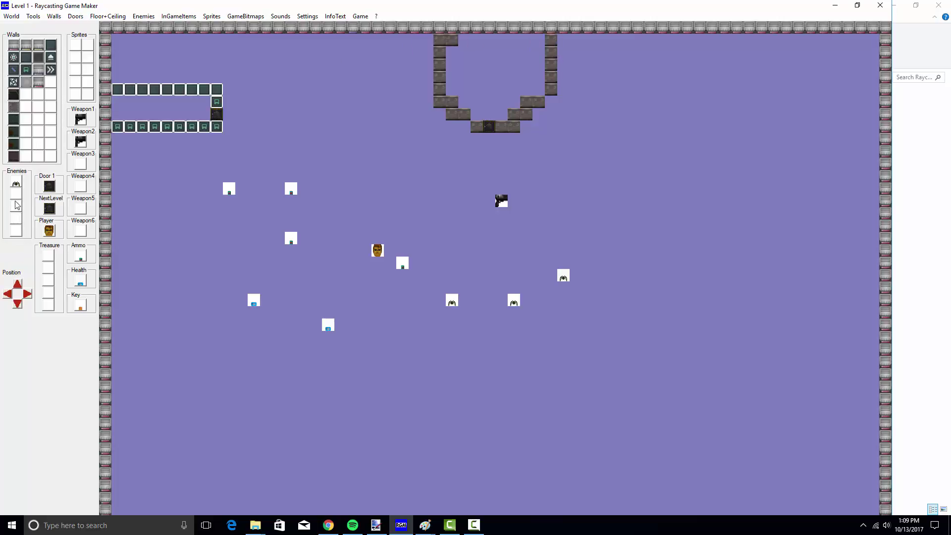
{"action": "left_click", "coordinate": [80, 305]}
{"action": "left_click", "coordinate": [344, 274]}
{"action": "left_click", "coordinate": [489, 101]}
- Save the level as level 1, overwriting the existing level
{"action": "left_click", "coordinate": [11, 16]}
{"action": "left_click", "coordinate": [24, 57]}
{"action": "left_click", "coordinate": [427, 278]}
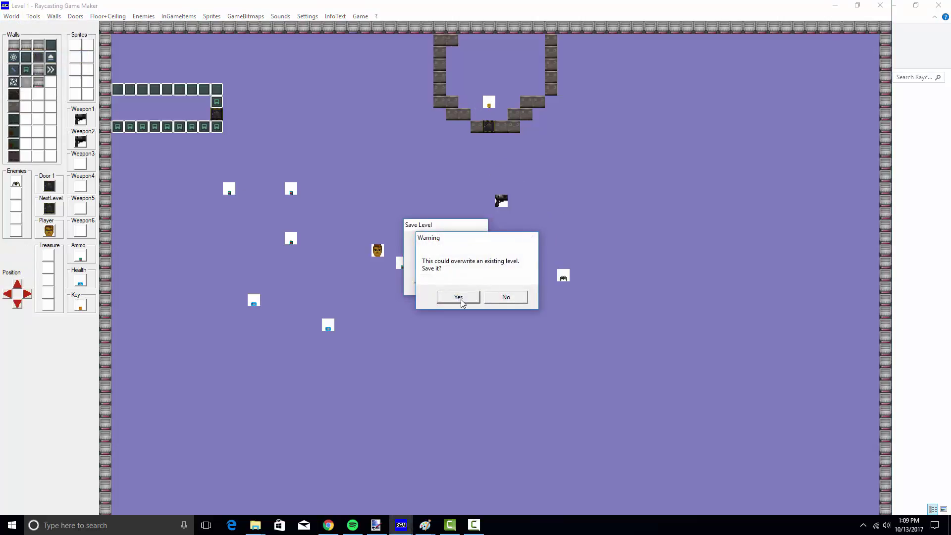
{"action": "left_click", "coordinate": [454, 297]}
- Export the game as thedeadzone.exe over the existing file and run it
{"action": "left_click", "coordinate": [360, 17]}
{"action": "left_click", "coordinate": [376, 36]}
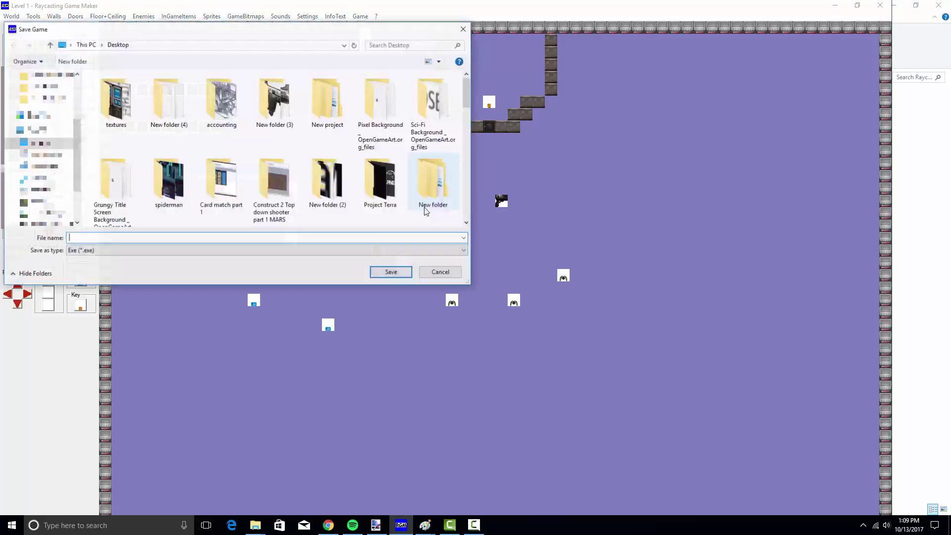
{"action": "scroll", "coordinate": [277, 149], "scroll_direction": "down", "scroll_amount": 10}
{"action": "left_click", "coordinate": [421, 251]}
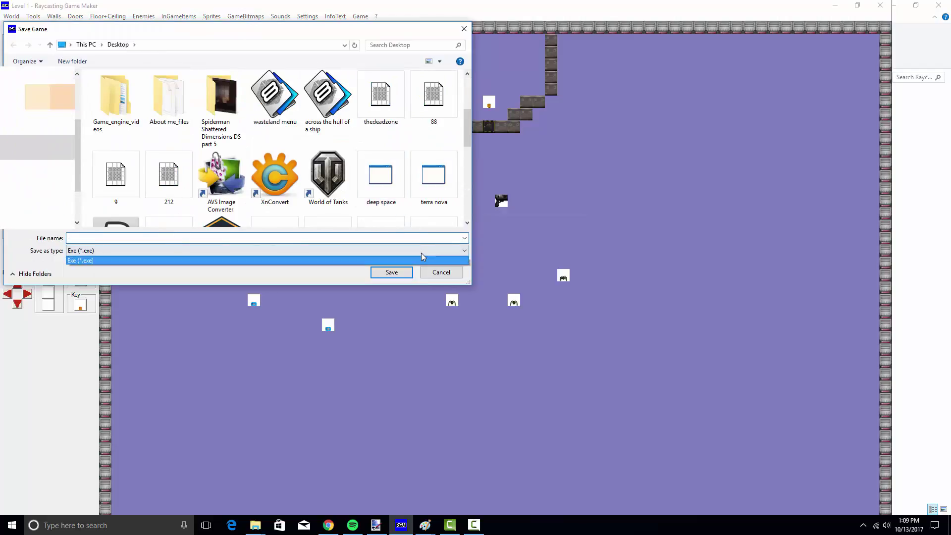
{"action": "left_click", "coordinate": [382, 99]}
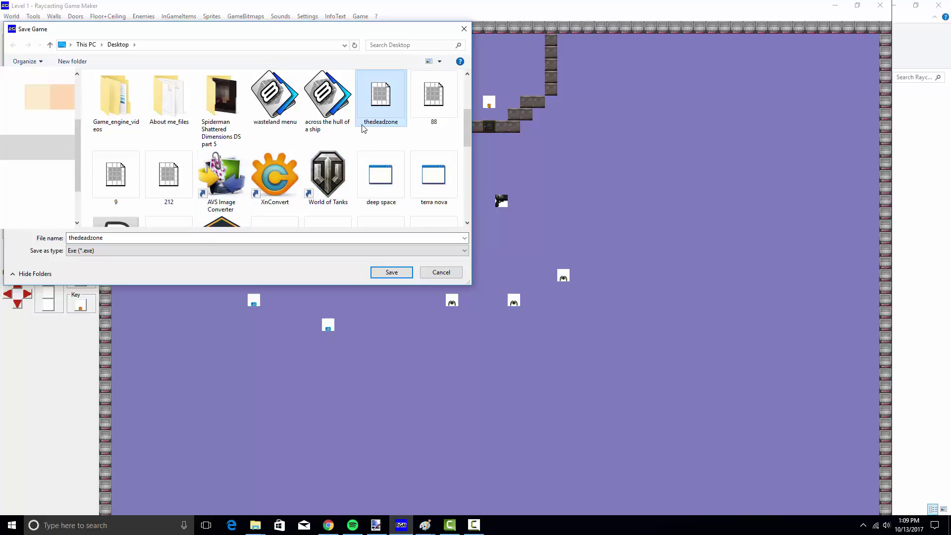
{"action": "left_click", "coordinate": [385, 273]}
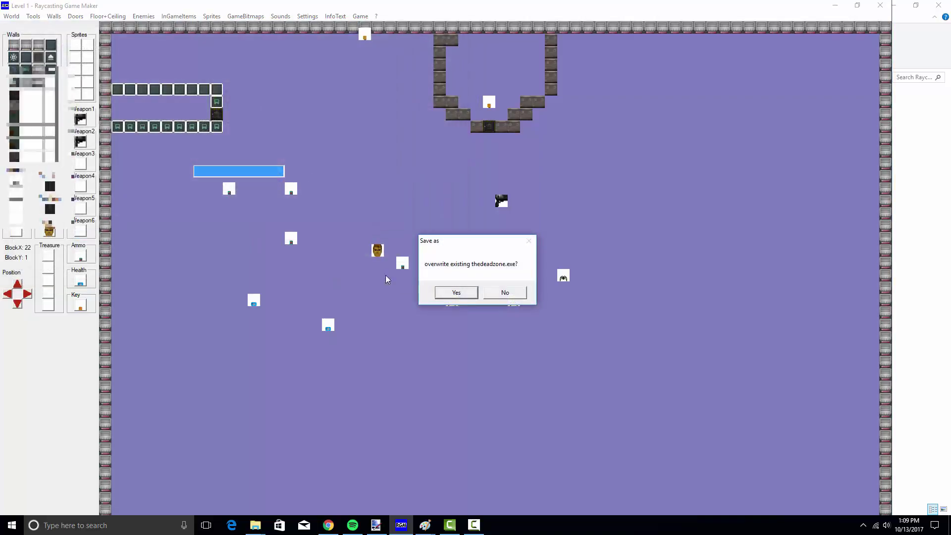
{"action": "left_click", "coordinate": [455, 293]}
{"action": "left_click", "coordinate": [360, 16]}
{"action": "left_click", "coordinate": [368, 49]}
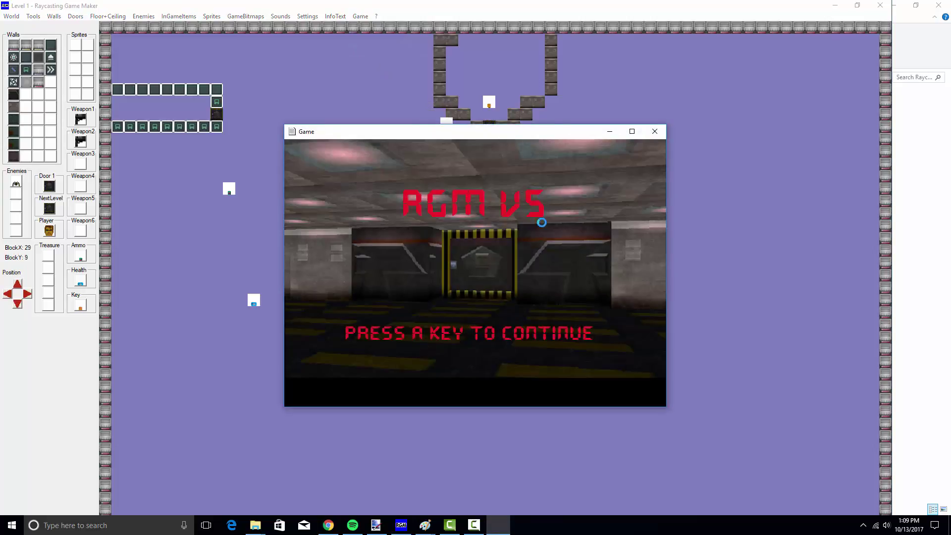
- Start a new game and walk over the pistol to pick it up
{"action": "left_click", "coordinate": [536, 254]}
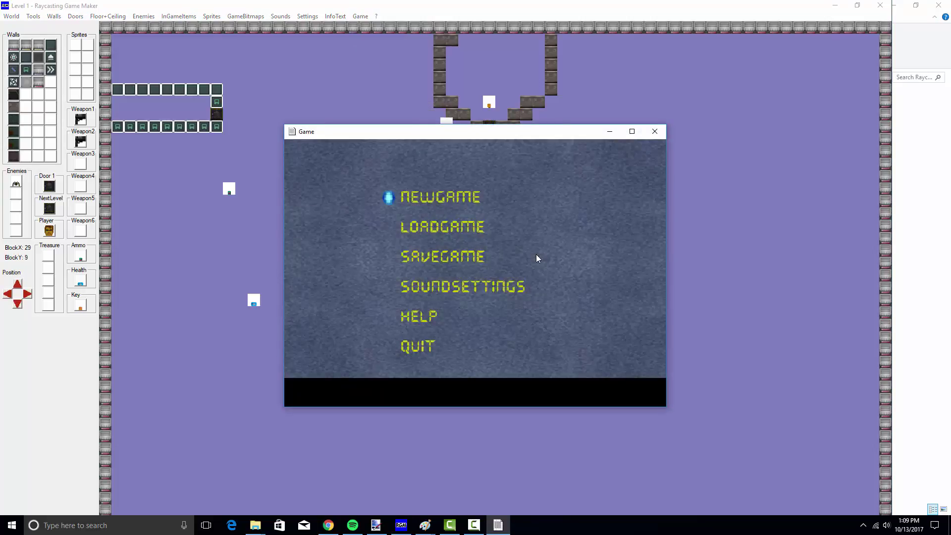
{"action": "key", "text": "Return"}
{"action": "key", "text": "Right"}
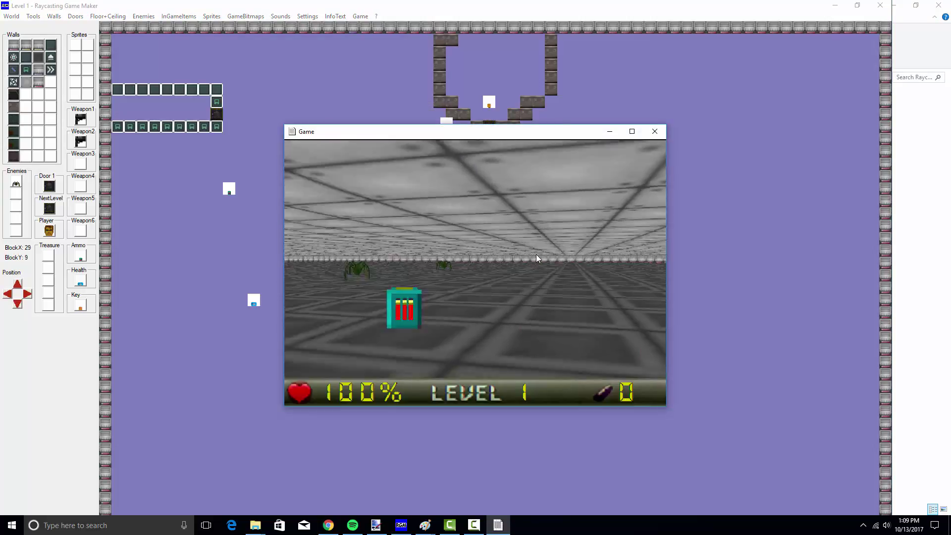
{"action": "key", "text": "Up"}
{"action": "key", "text": "Right"}
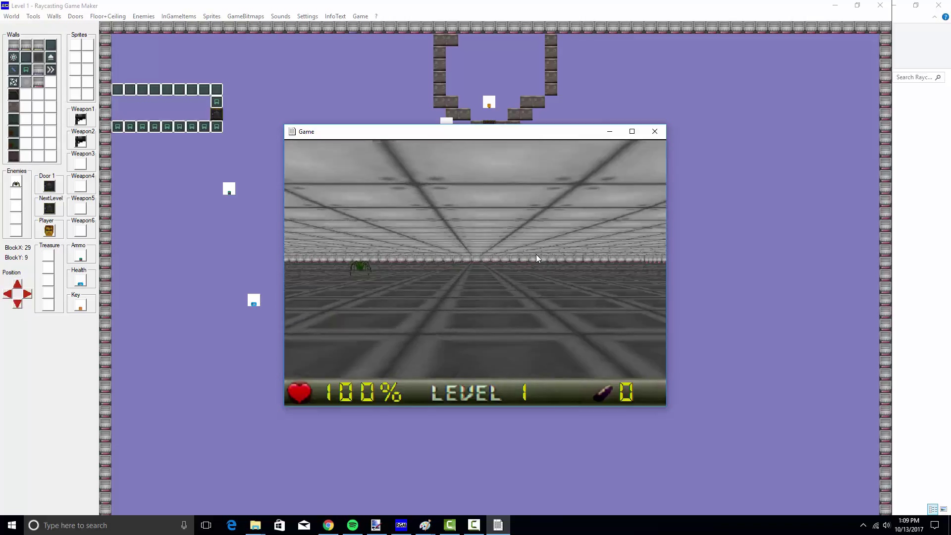
{"action": "key", "text": "Right"}
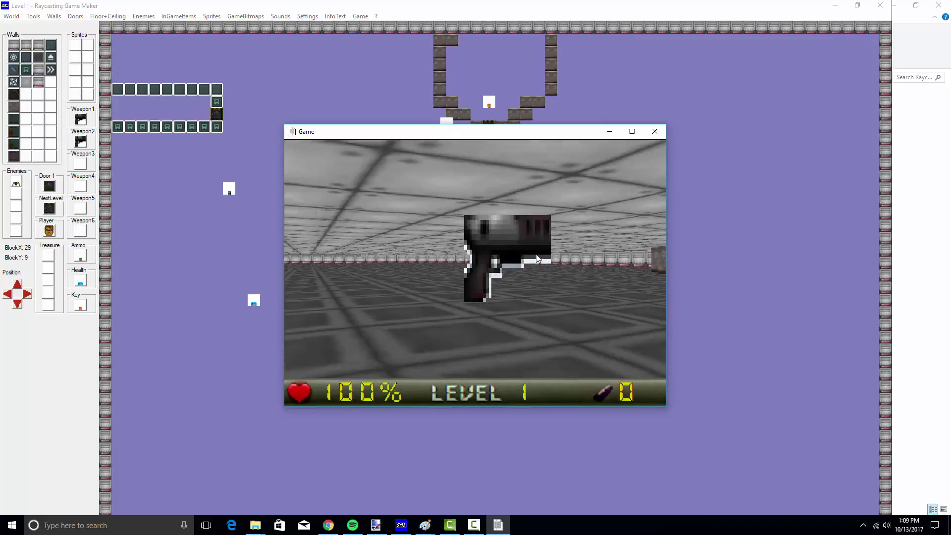
{"action": "key", "text": "Up"}
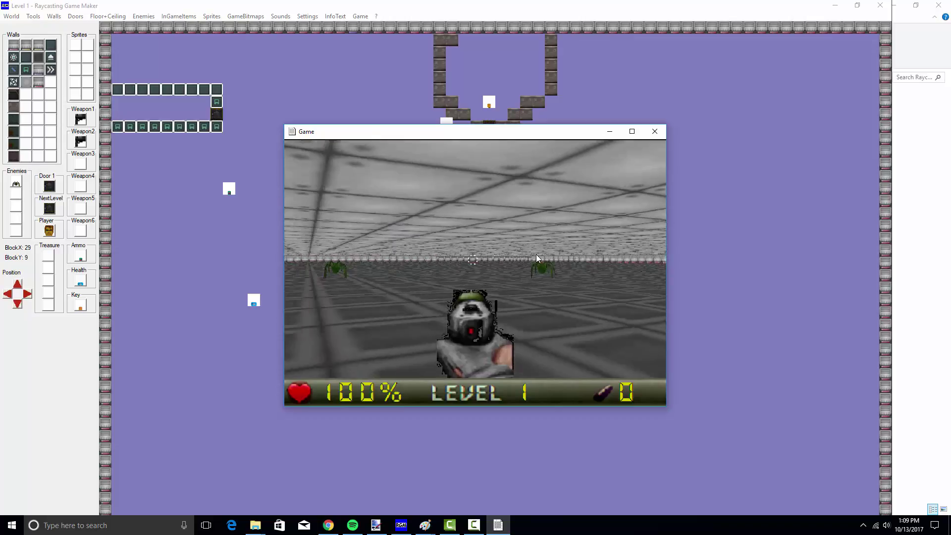
- Advance toward the spiders, collecting the green ammo box and the blue health box
{"action": "key", "text": "Right"}
{"action": "key", "text": "Left"}
{"action": "key", "text": "Up"}
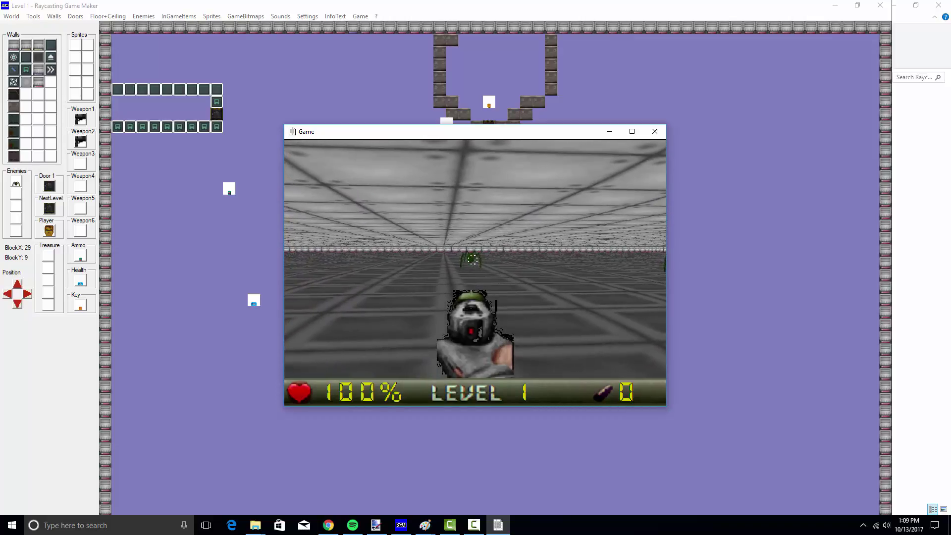
{"action": "key", "text": "Up"}
{"action": "key", "text": "Right"}
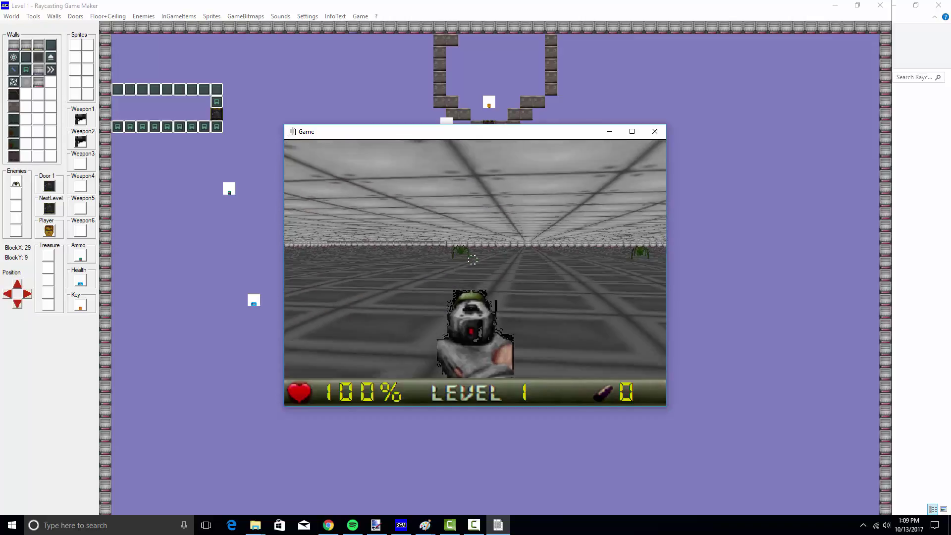
{"action": "key", "text": "Right"}
{"action": "key", "text": "Up"}
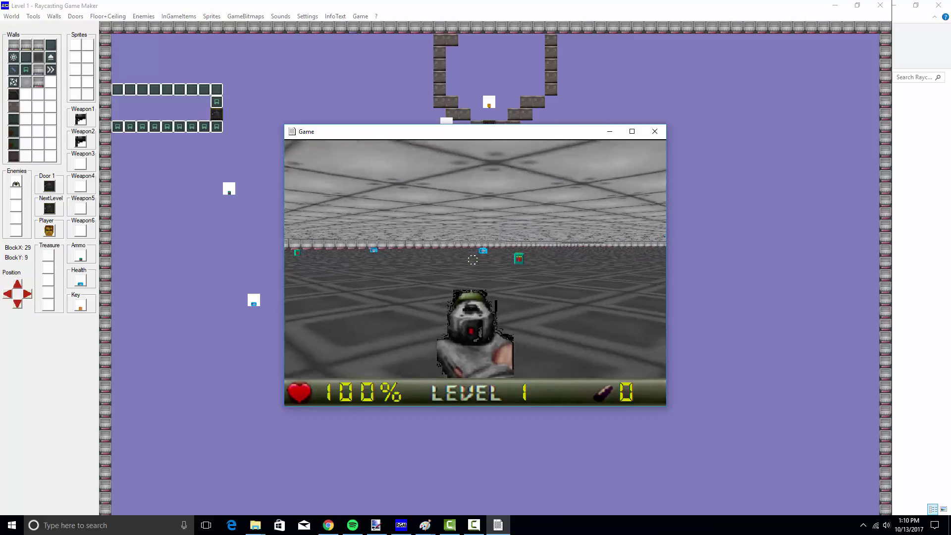
{"action": "key", "text": "Up"}
{"action": "key", "text": "Left"}
{"action": "key", "text": "Left"}
{"action": "key", "text": "Right"}
{"action": "key", "text": "Up"}
{"action": "key", "text": "Up"}
{"action": "key", "text": "Left"}
{"action": "key", "text": "Left"}
{"action": "key", "text": "Right"}
{"action": "key", "text": "Left"}
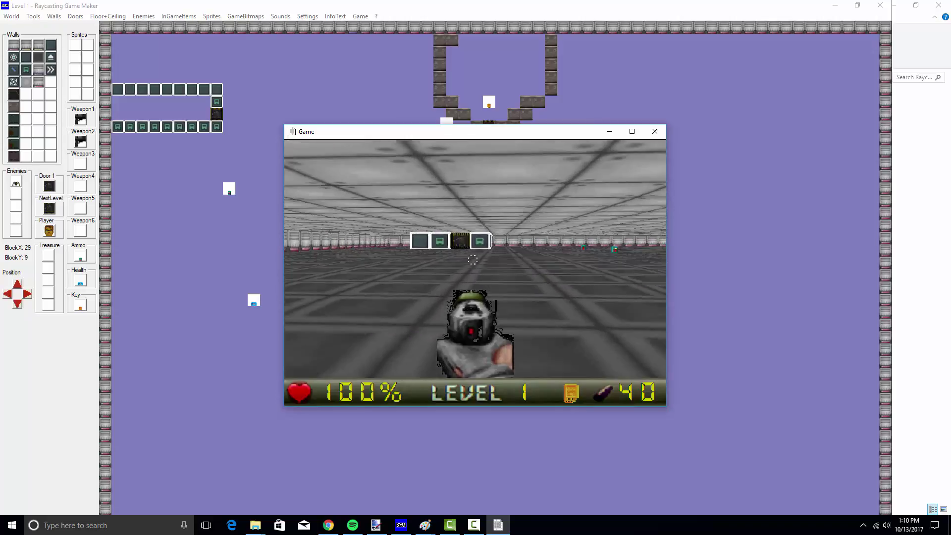
- Collect more ammo along the green wall, hit FINISH LEVEL and dismiss the results screen
{"action": "key", "text": "Right"}
{"action": "key", "text": "Up"}
{"action": "key", "text": "Right"}
{"action": "key", "text": "Up"}
{"action": "key", "text": "Left"}
{"action": "key", "text": "Right"}
{"action": "key", "text": "Up"}
{"action": "key", "text": "Left"}
{"action": "key", "text": "Right"}
{"action": "key", "text": "space"}
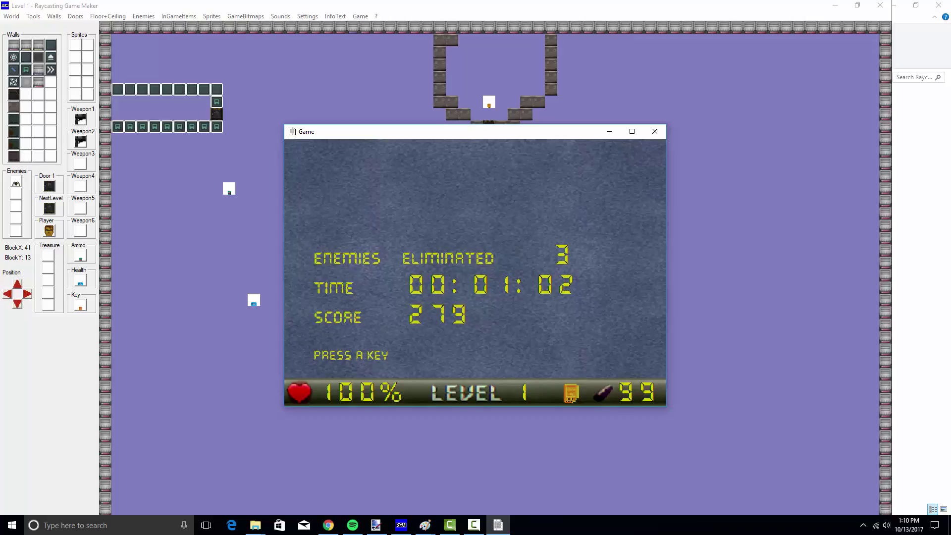
{"action": "key", "text": "space"}
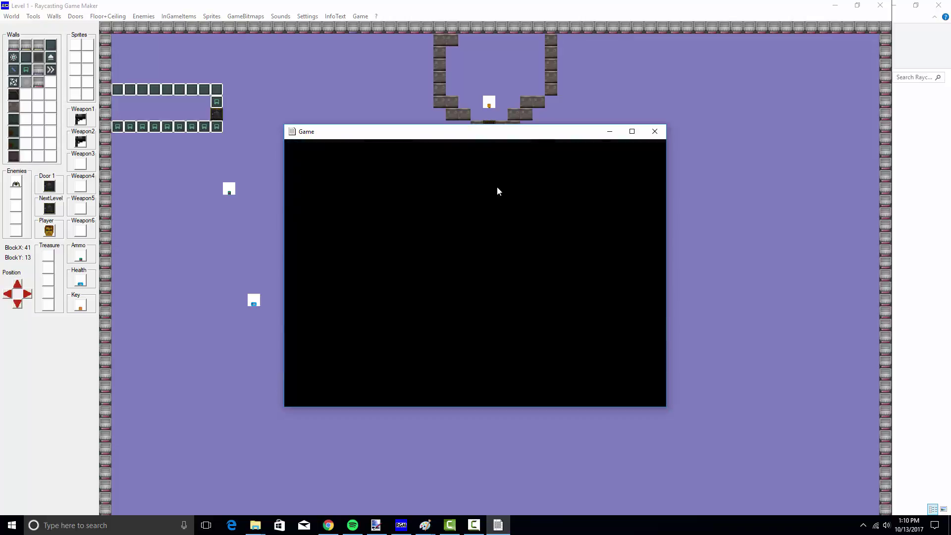
- Close the running test game window, returning to the Level 1 map
{"action": "left_click", "coordinate": [654, 132]}
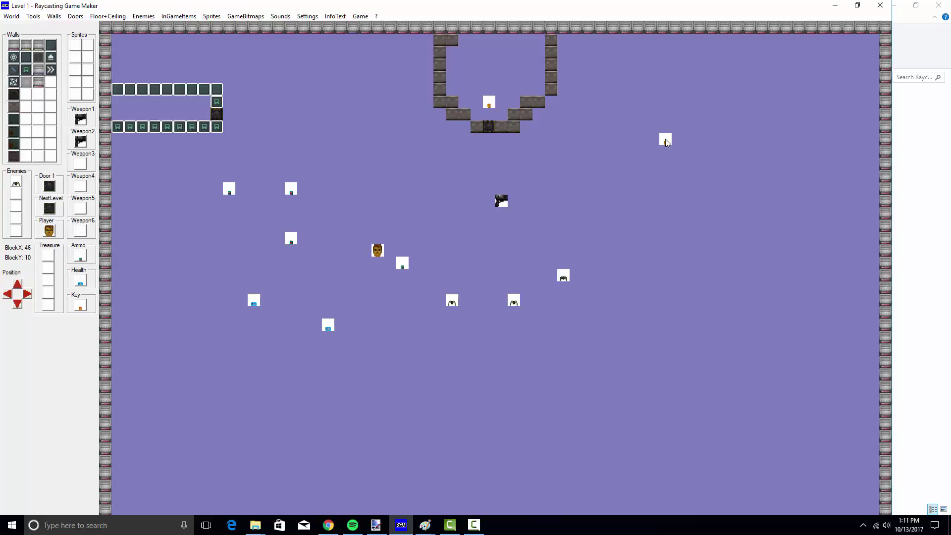
{"action": "left_click", "coordinate": [863, 525]}
{"action": "right_click", "coordinate": [892, 445]}
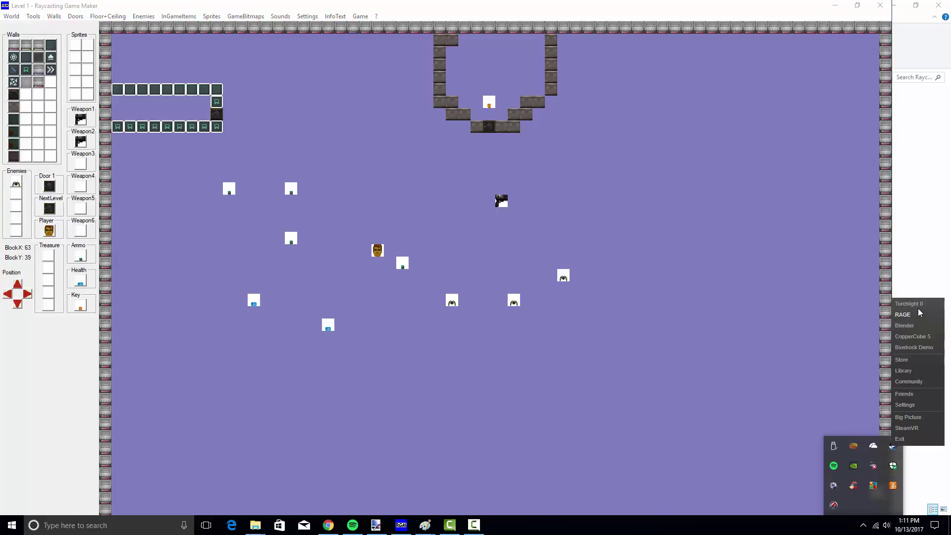
{"action": "left_click", "coordinate": [924, 337]}
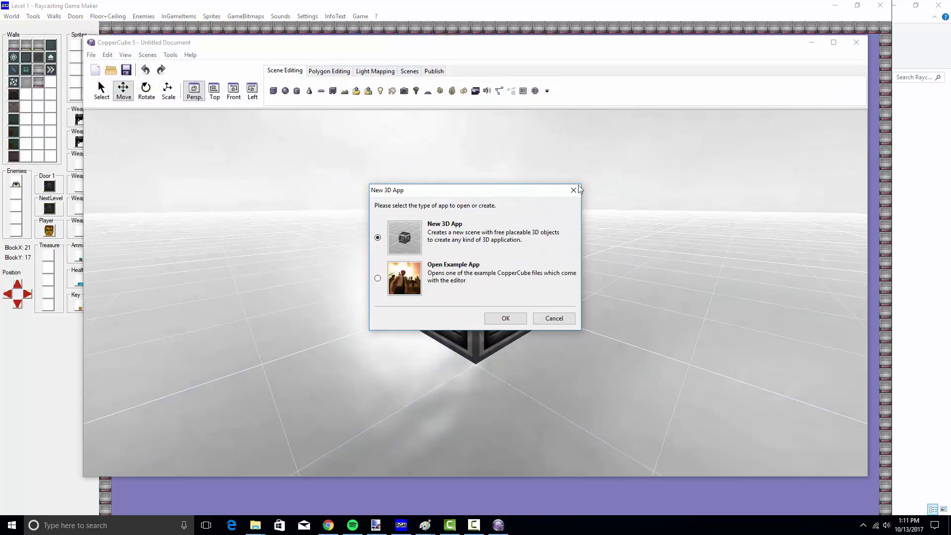
{"action": "left_click", "coordinate": [573, 190]}
{"action": "left_click", "coordinate": [834, 42]}
{"action": "scroll", "coordinate": [599, 238], "scroll_direction": "down", "scroll_amount": 3}
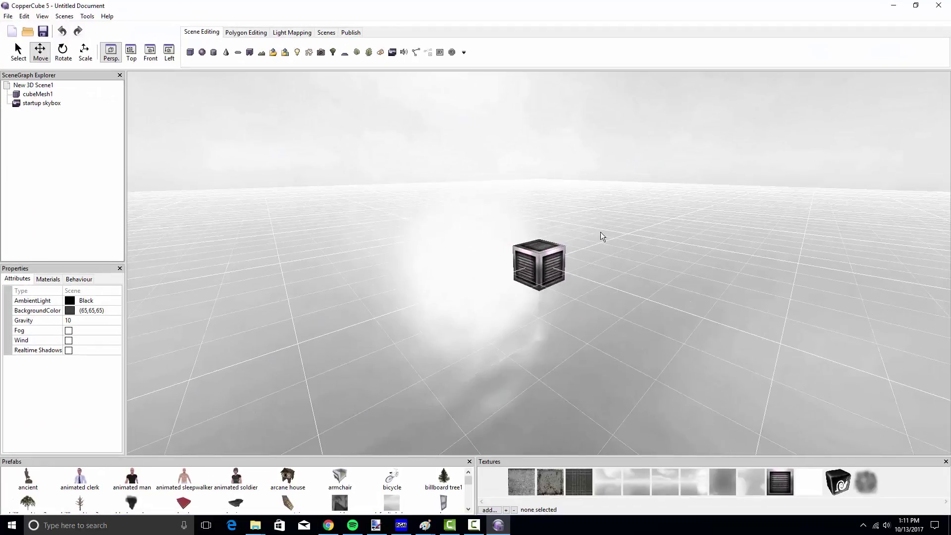
{"action": "left_click_drag", "start_coordinate": [599, 237], "coordinate": [398, 96]}
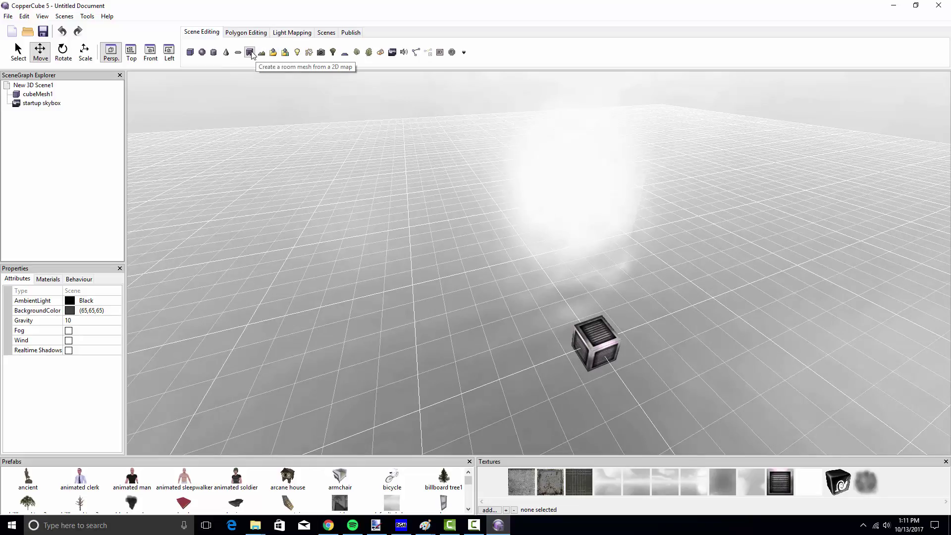
{"action": "left_click_drag", "start_coordinate": [538, 234], "coordinate": [604, 405]}
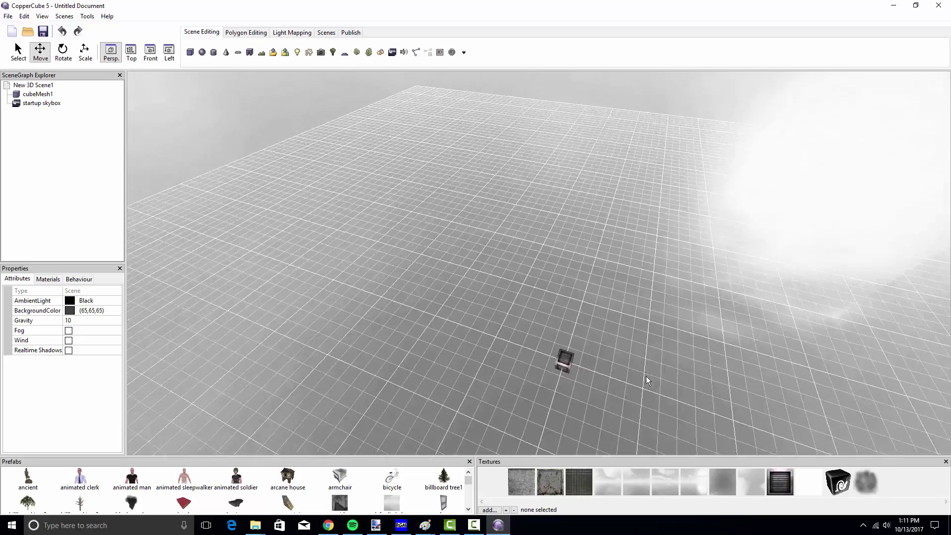
{"action": "left_click_drag", "start_coordinate": [646, 382], "coordinate": [717, 168]}
{"action": "left_click", "coordinate": [938, 5]}
{"action": "left_click", "coordinate": [509, 297]}
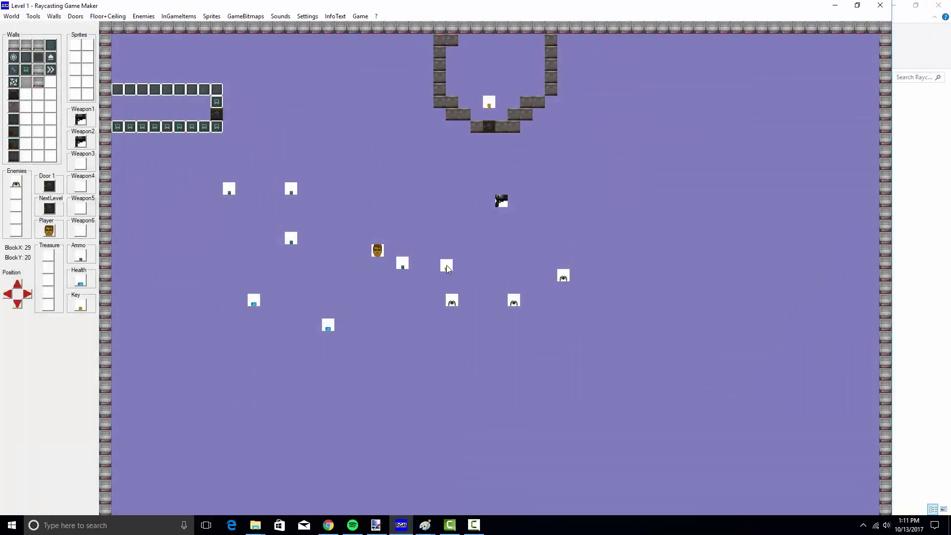